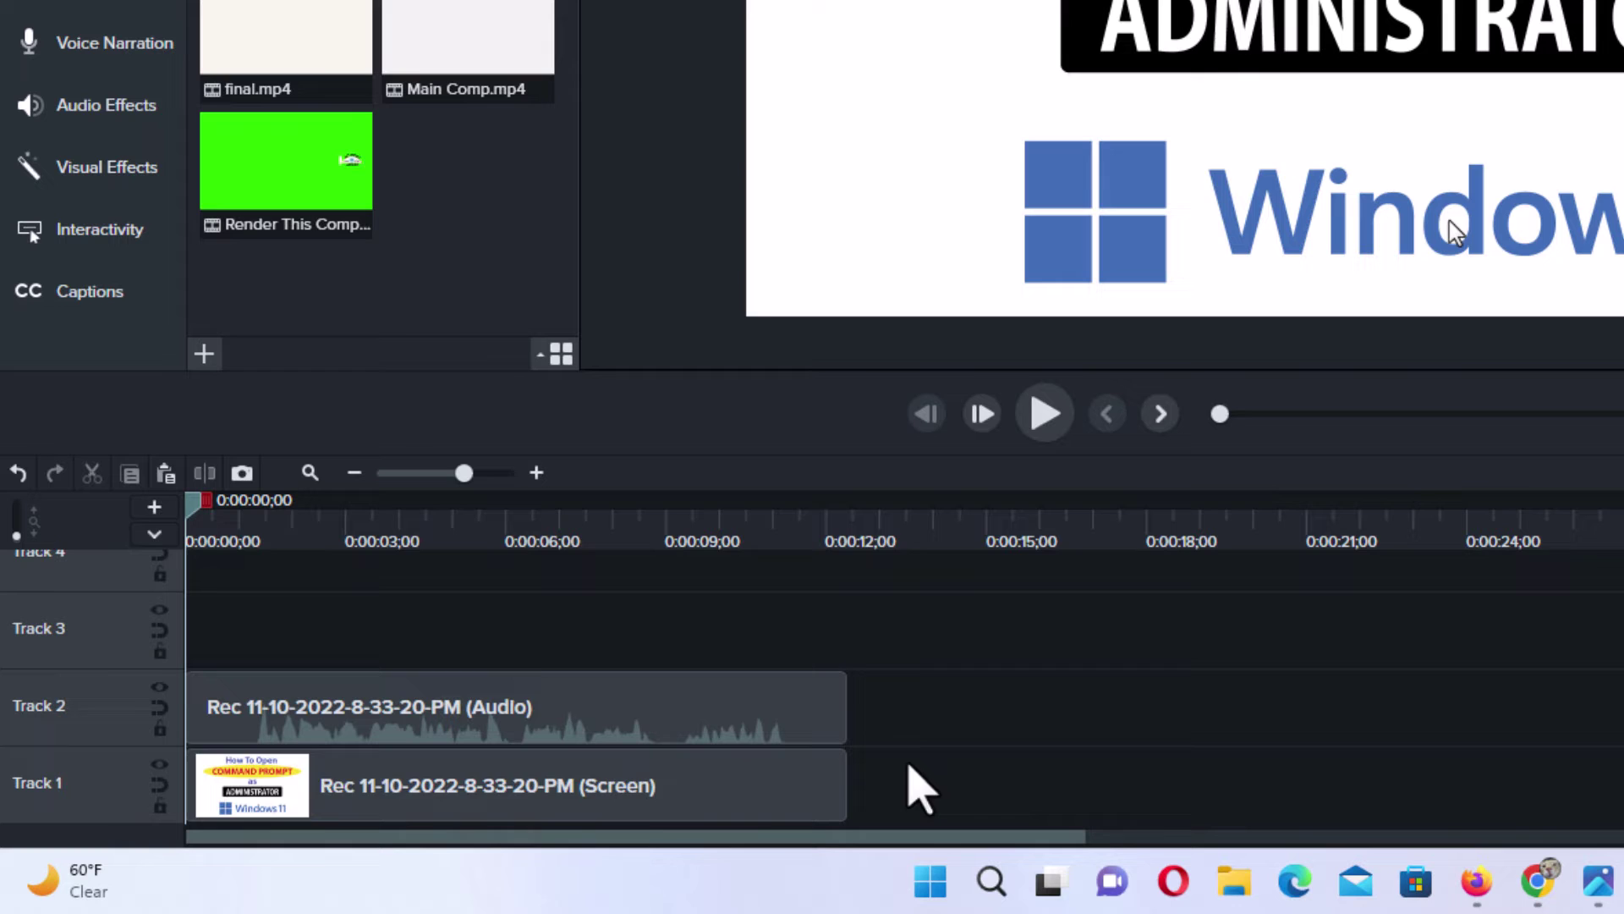
Step: Select both the Track 1 screen clip and the Track 2 audio clip, then group them
left_click(682, 812)
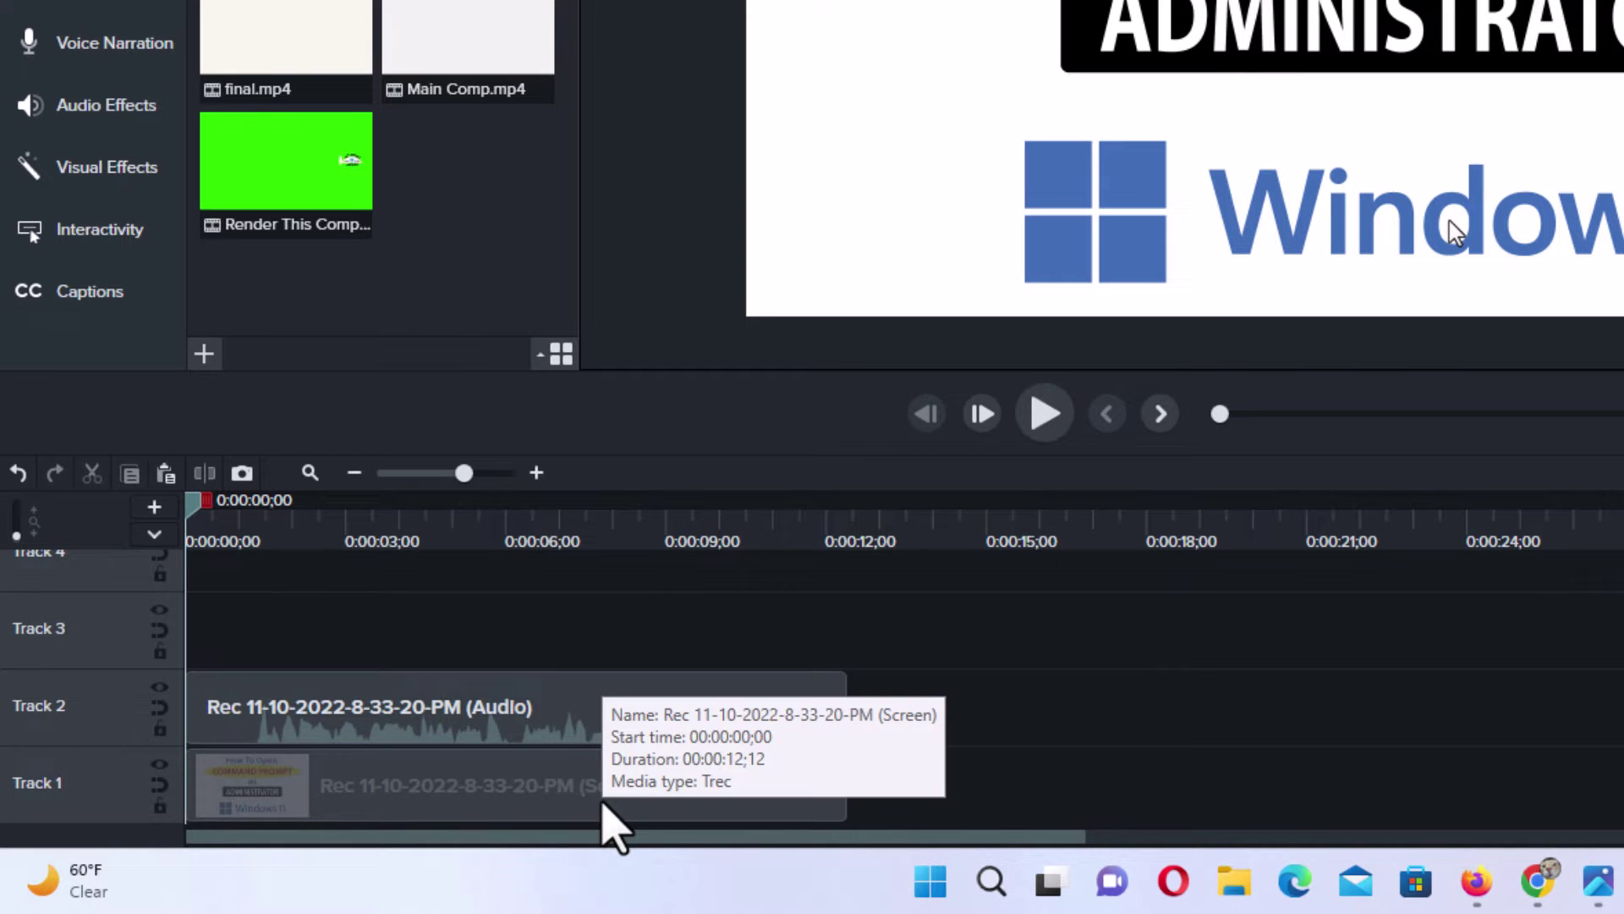
left_click(577, 736)
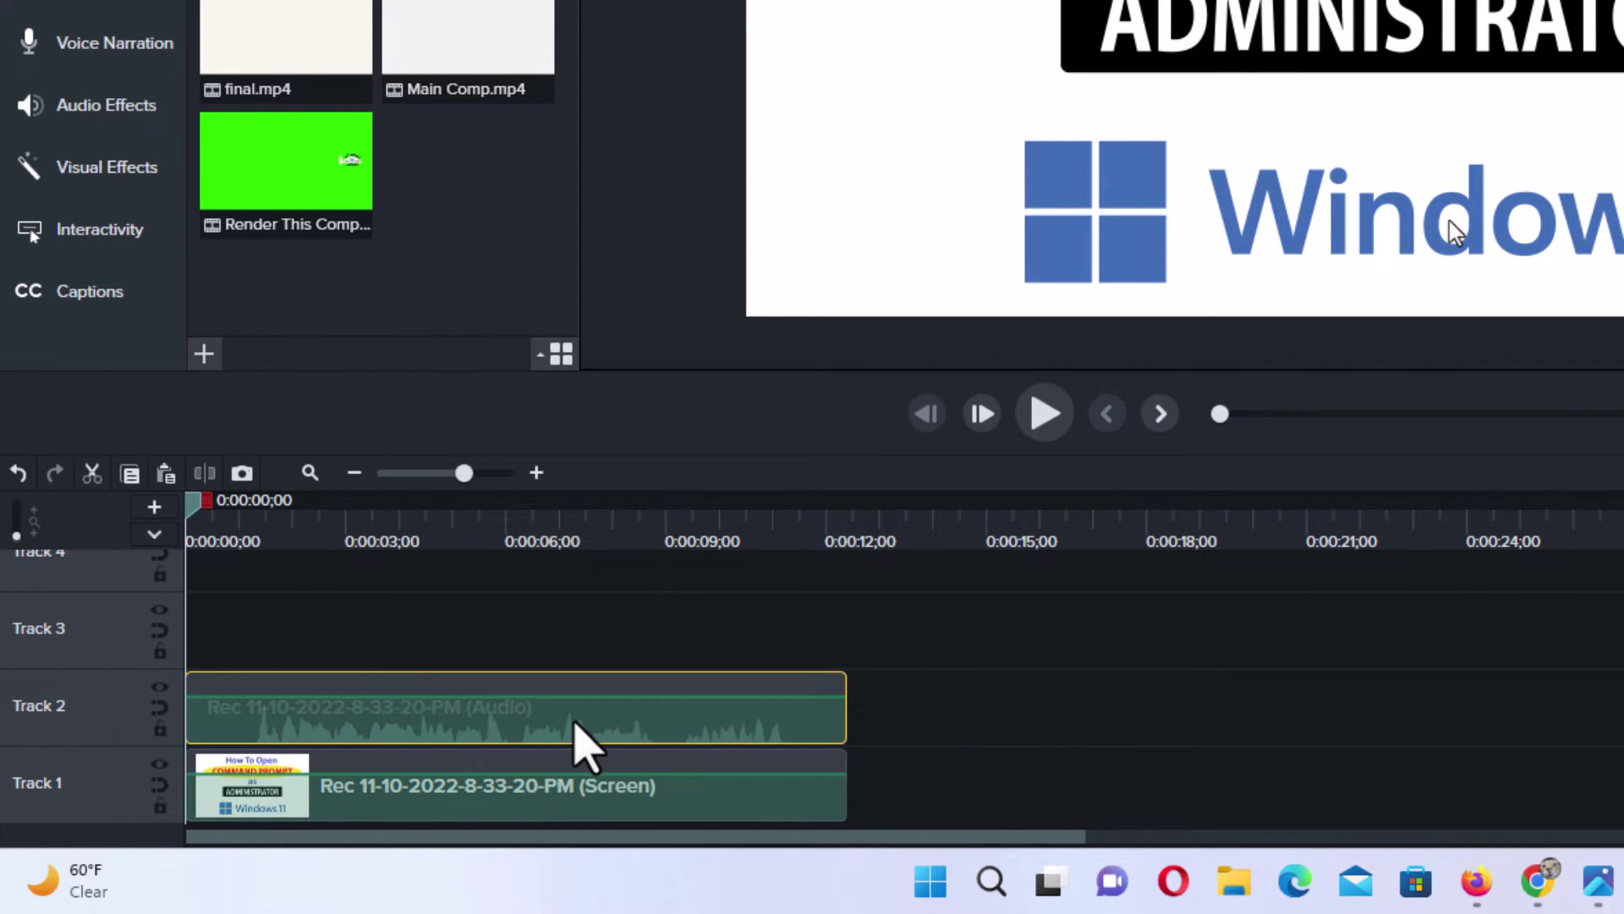
left_click(899, 746)
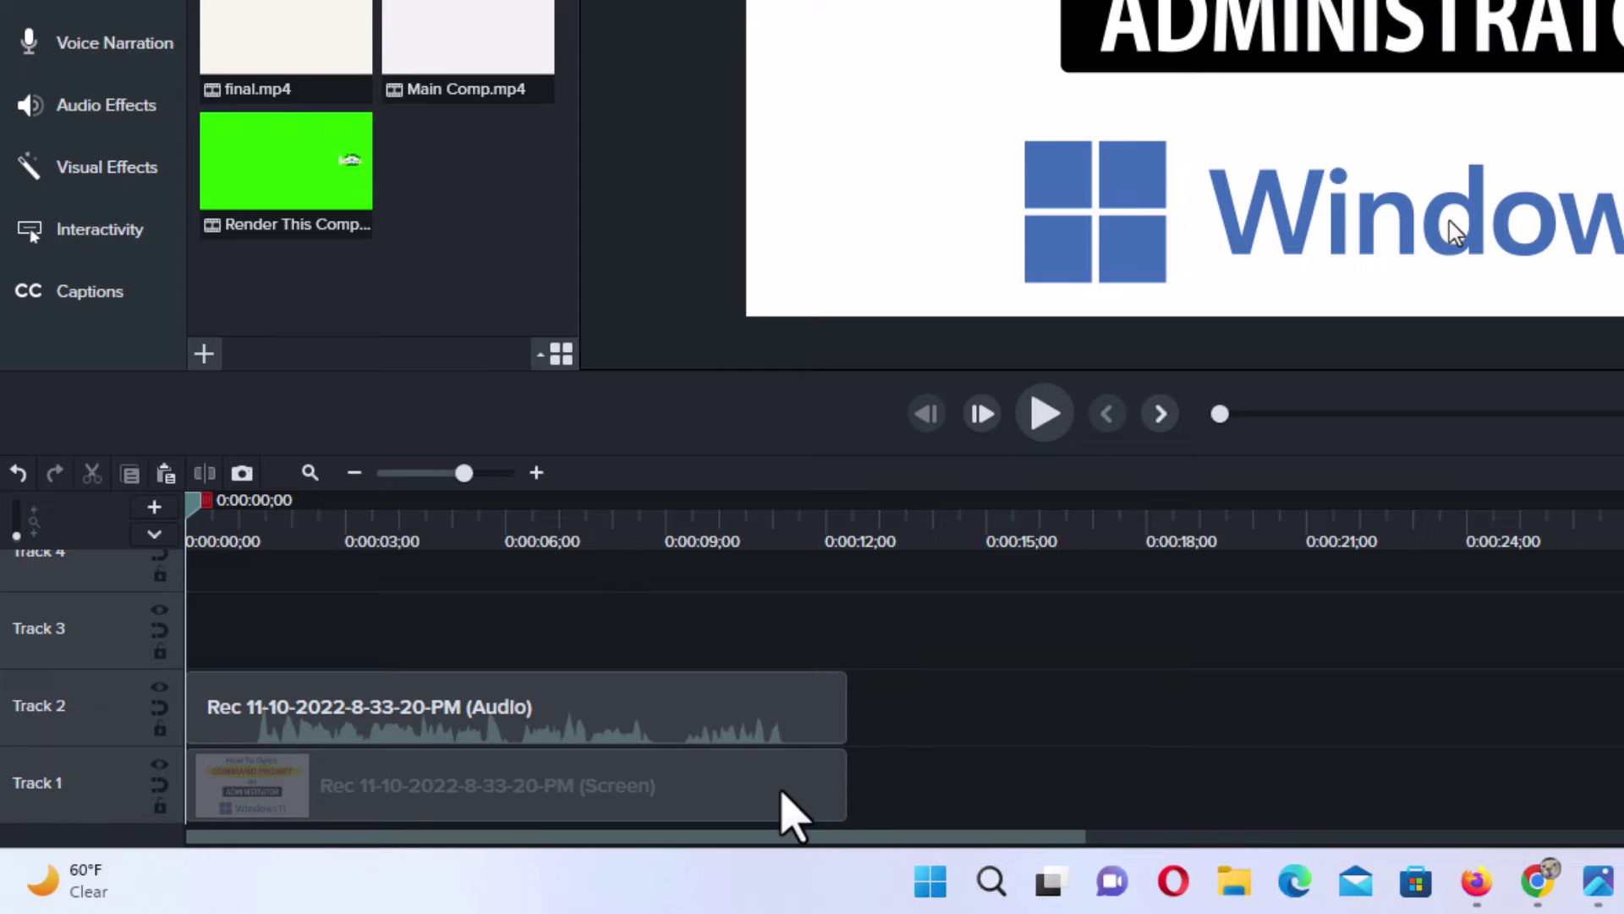
left_click(781, 792)
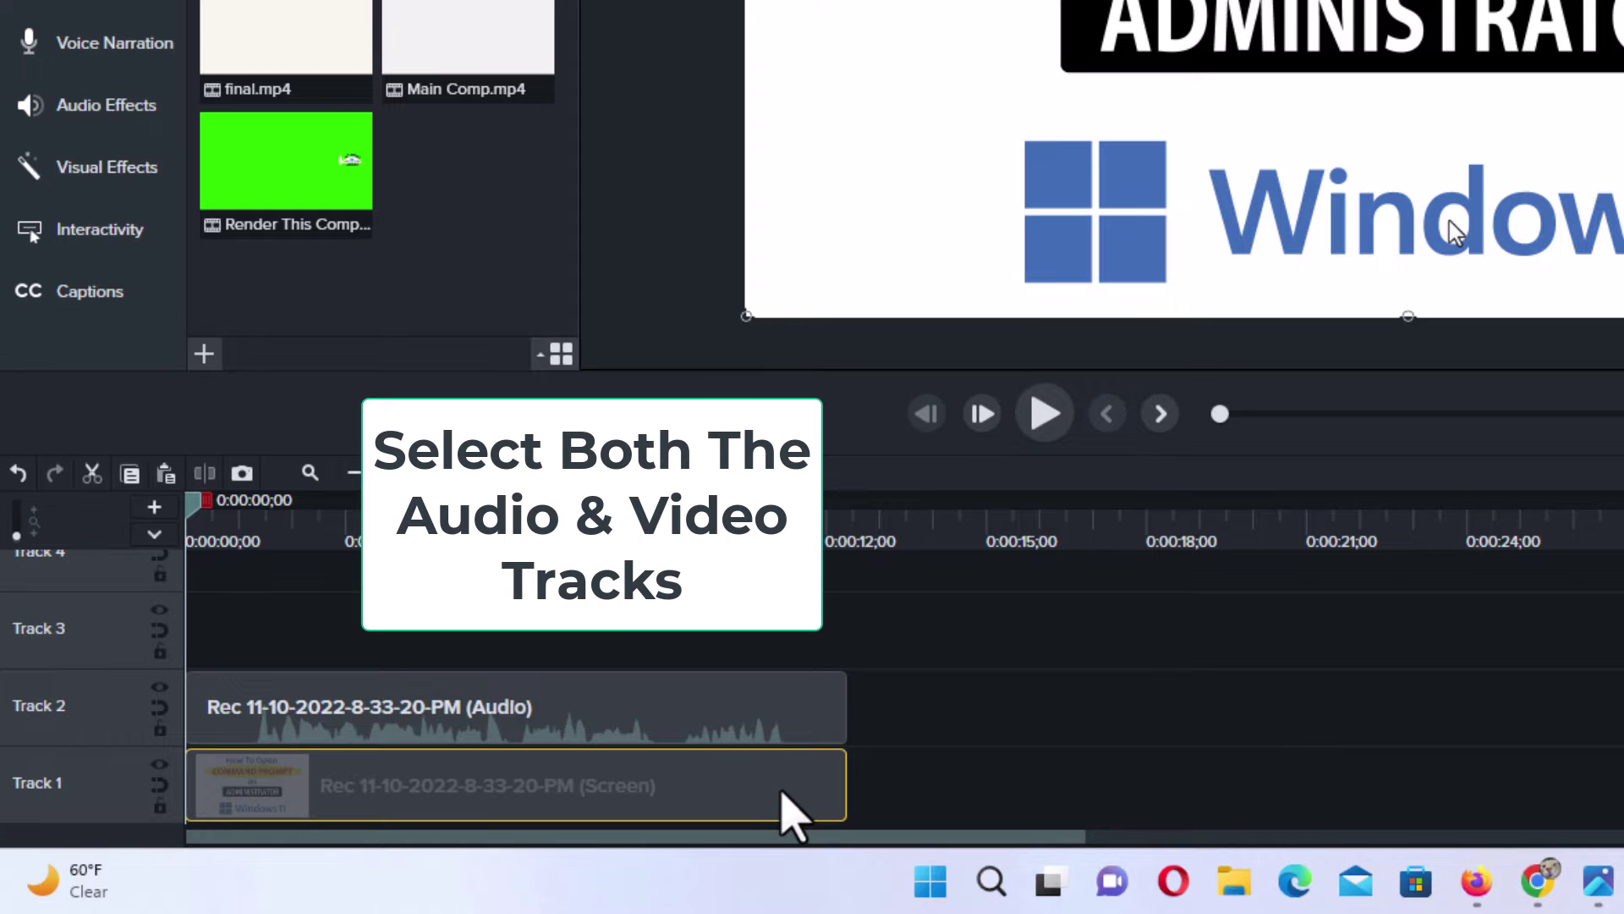
left_click(759, 735, "ctrl")
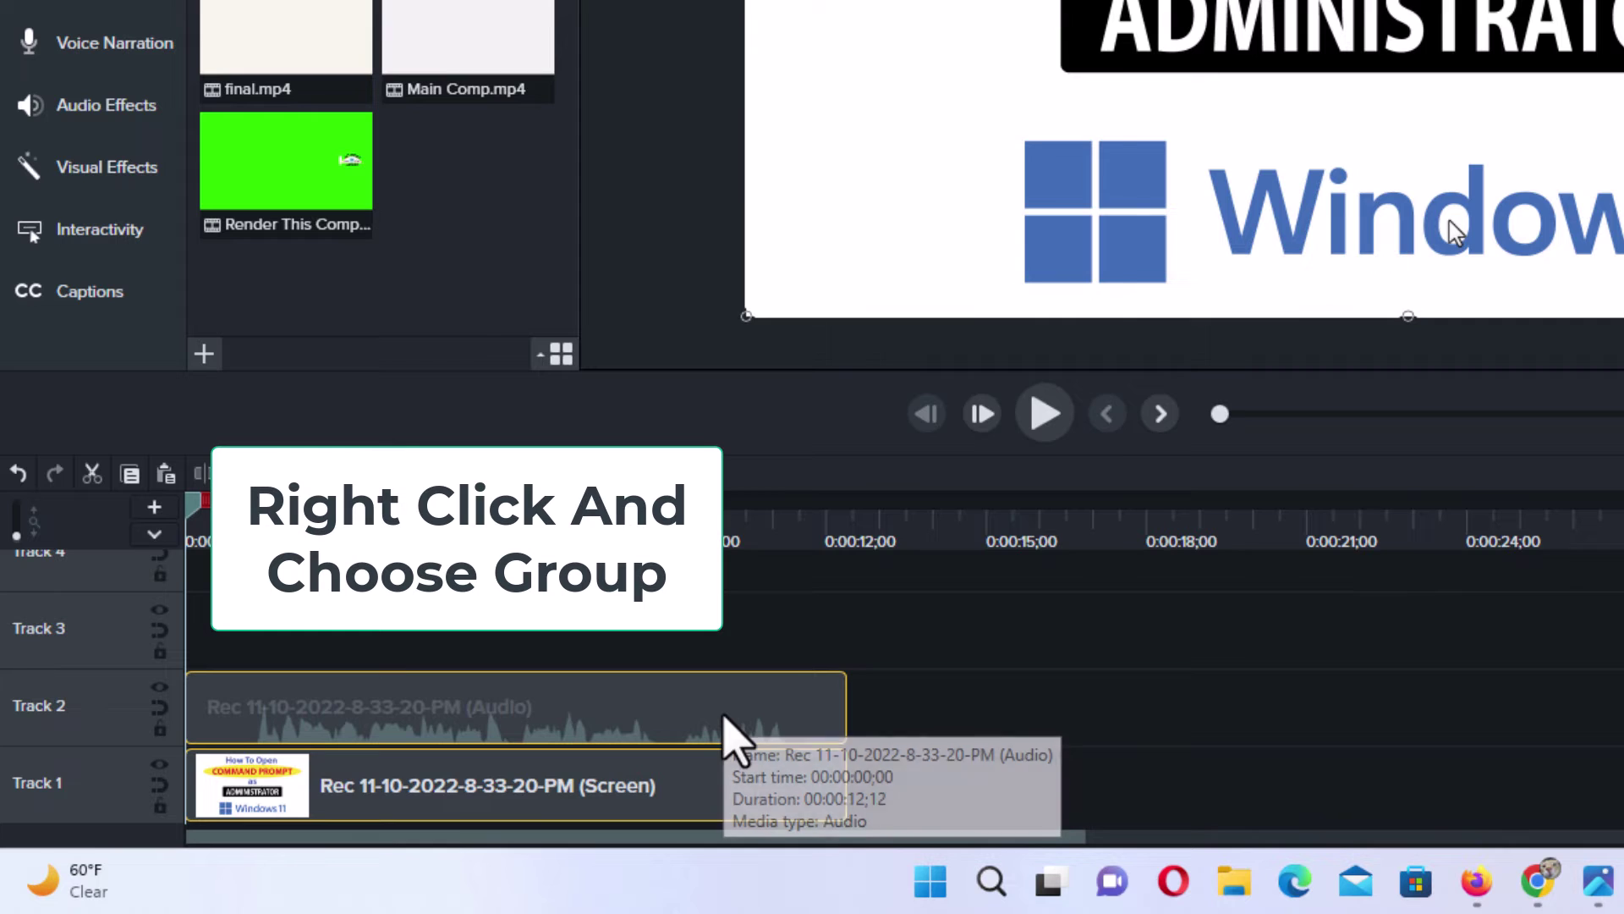
right_click(737, 737)
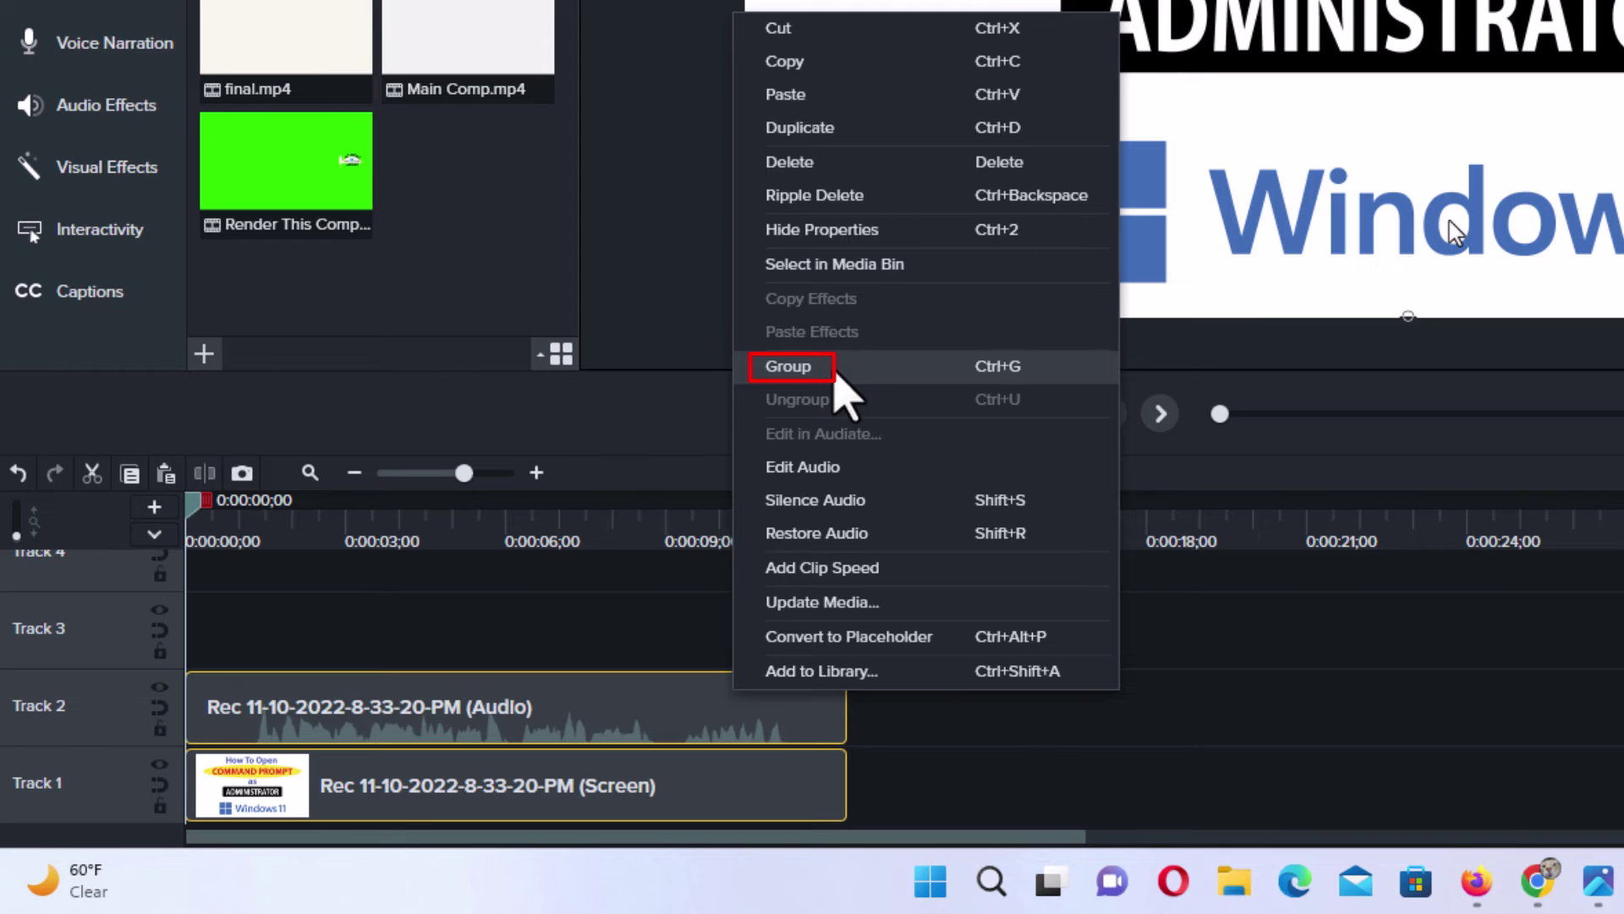
left_click(801, 367)
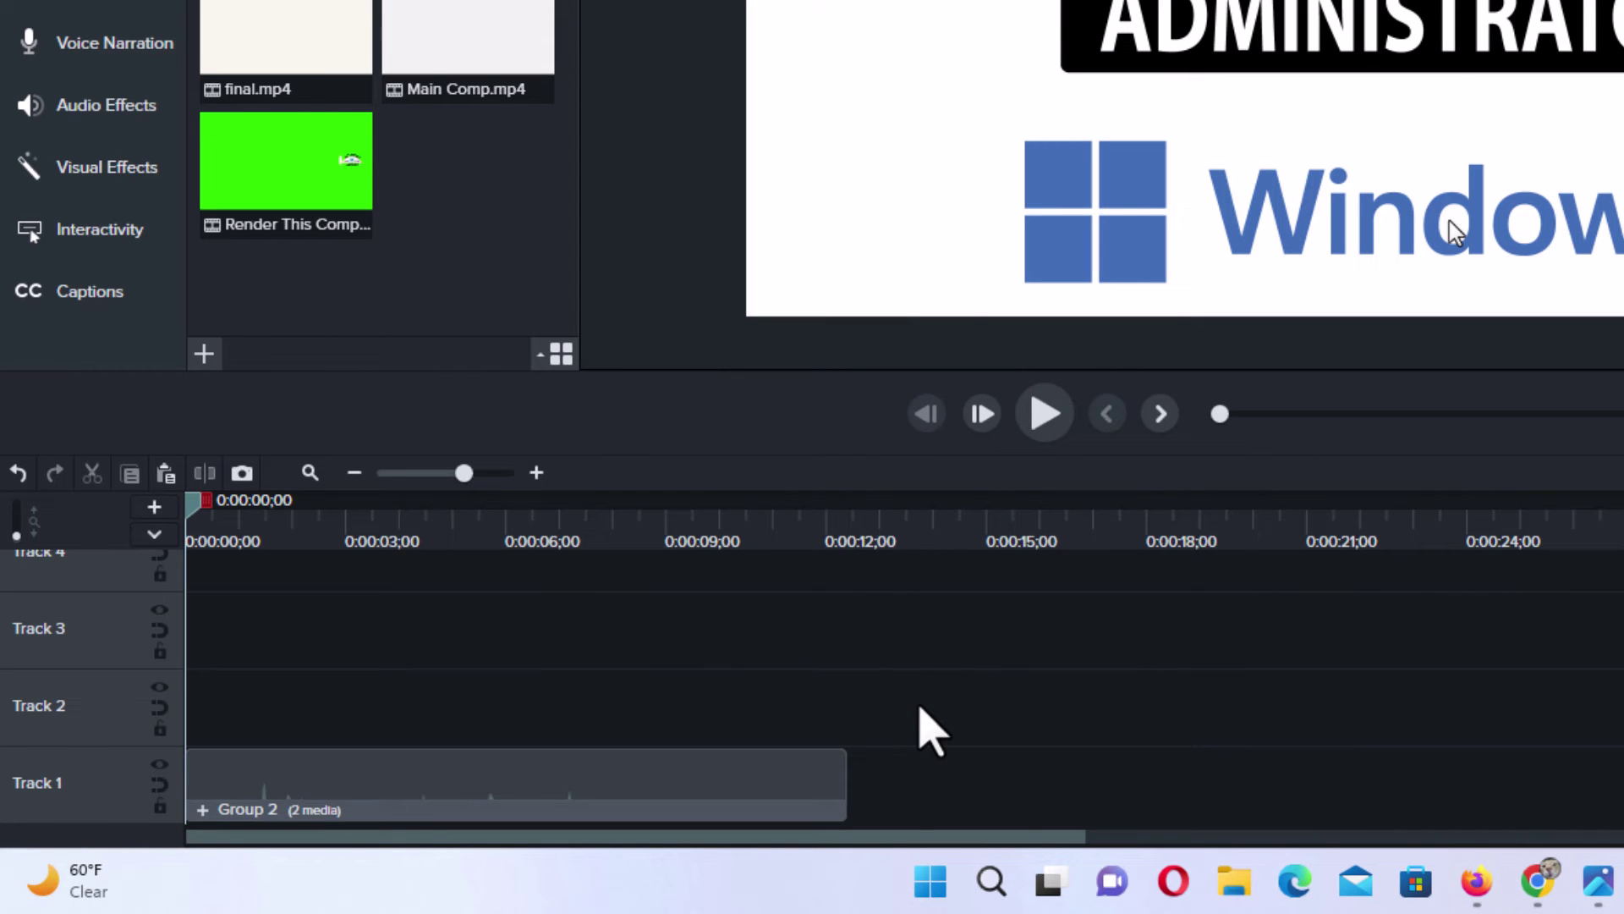
mouse_move(832, 786)
left_mouse_down()
mouse_move(926, 787)
mouse_move(863, 804)
left_mouse_up()
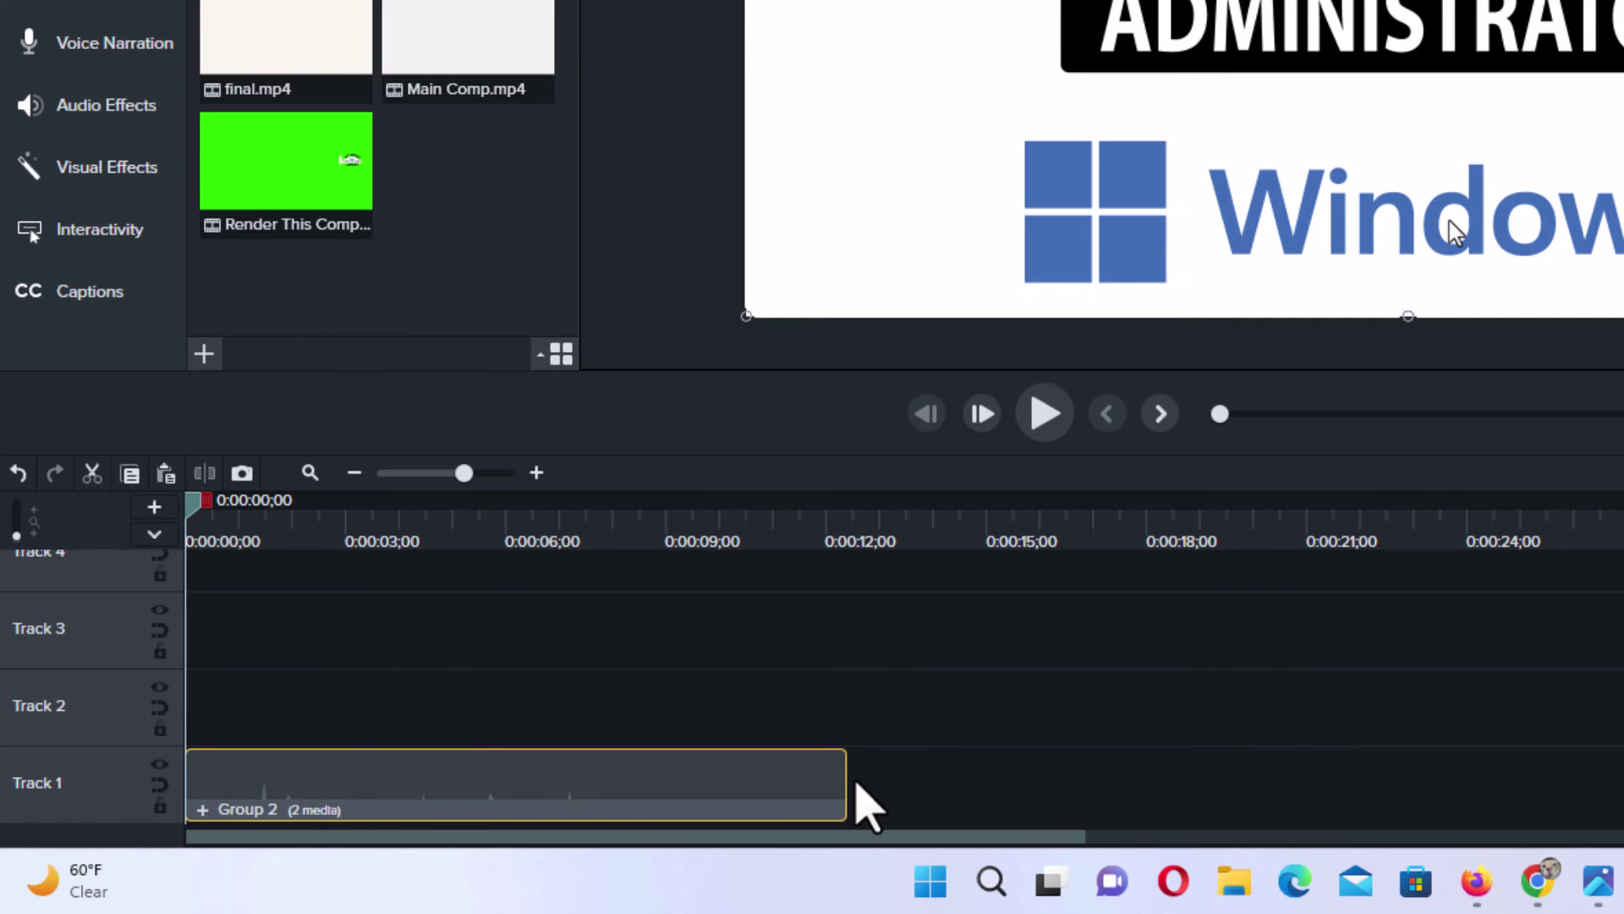